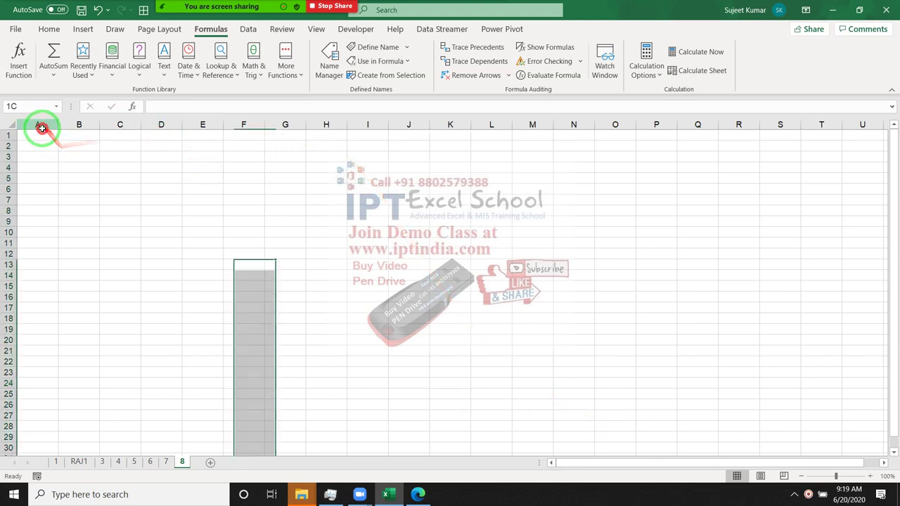
Enter Month in A1 and P-1 in B1, filling the series across to P-4 in E1.
click(39, 127)
click(44, 132)
text(Month)
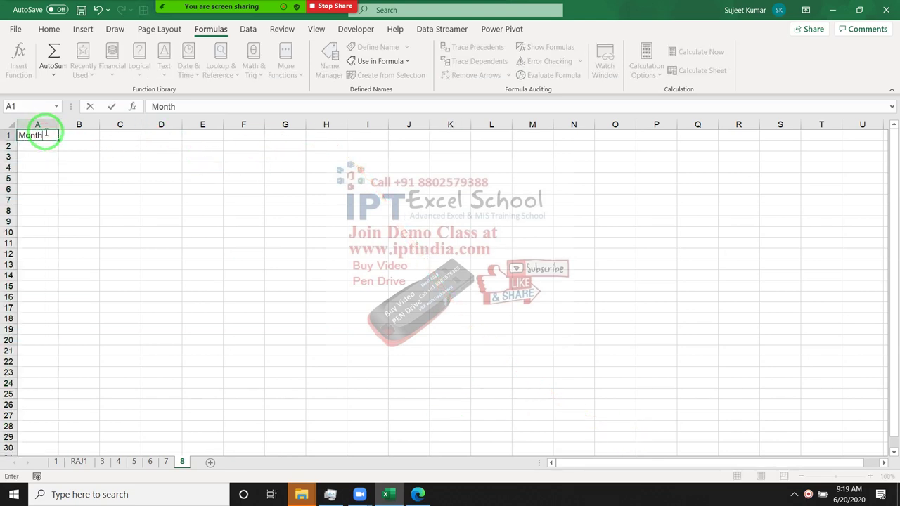
key(Tab)
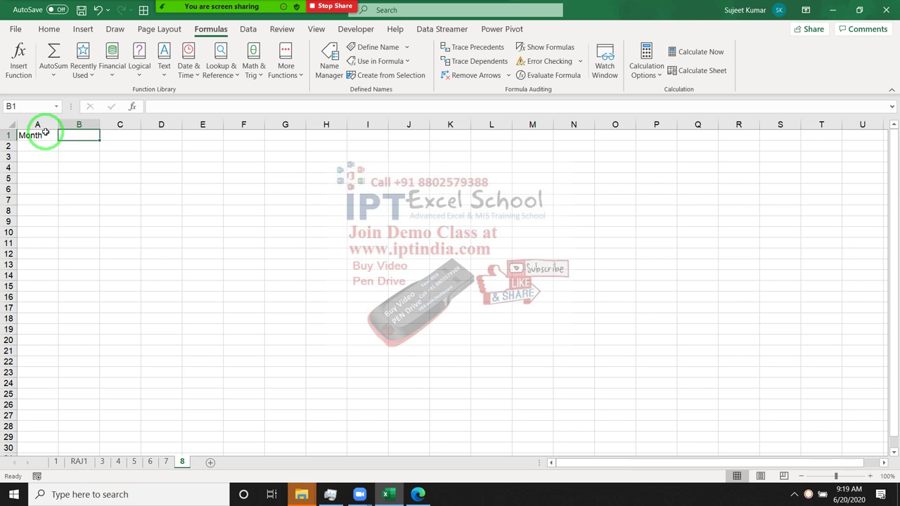
text(P-1)
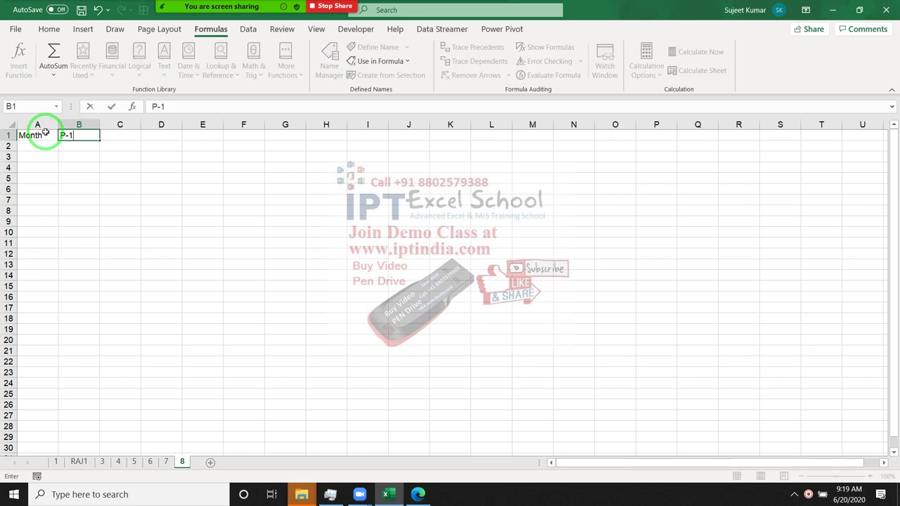
key(Return)
click(88, 136)
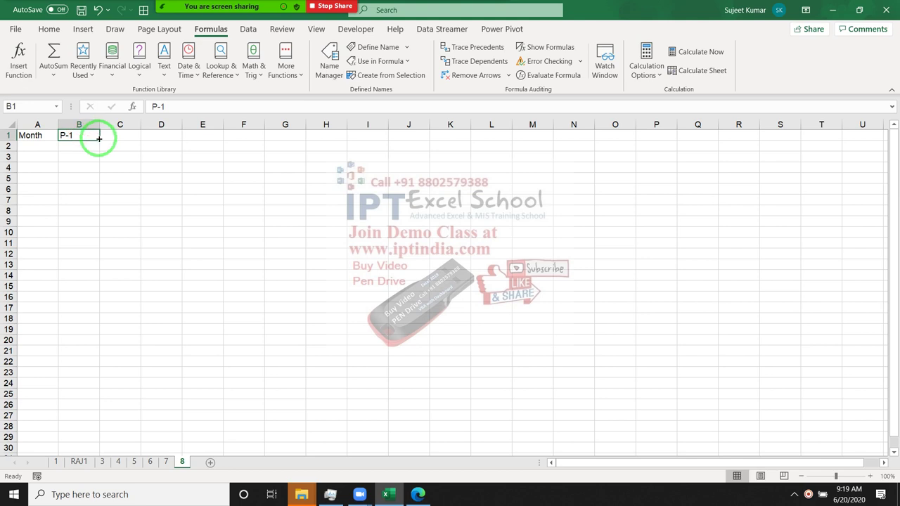
drag(100, 139, 215, 135)
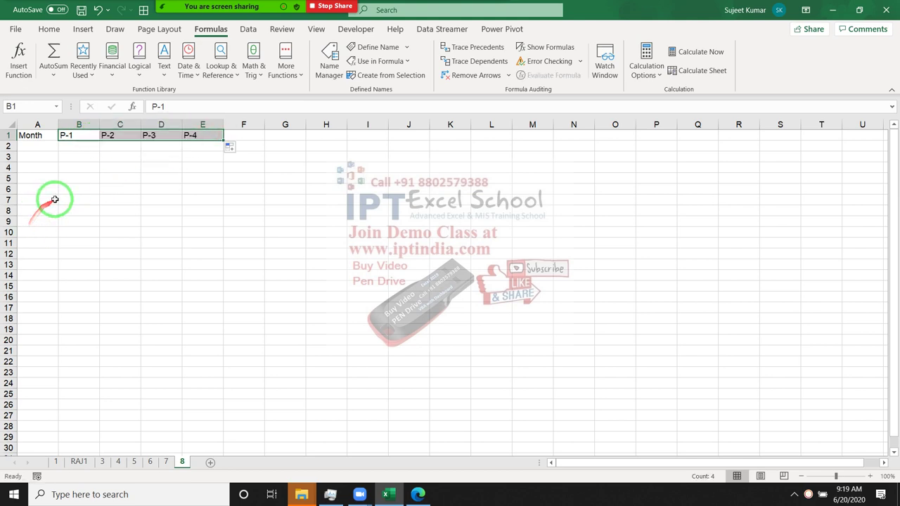
Add the Total heading in F1 and the Rtotal heading in G1.
click(247, 136)
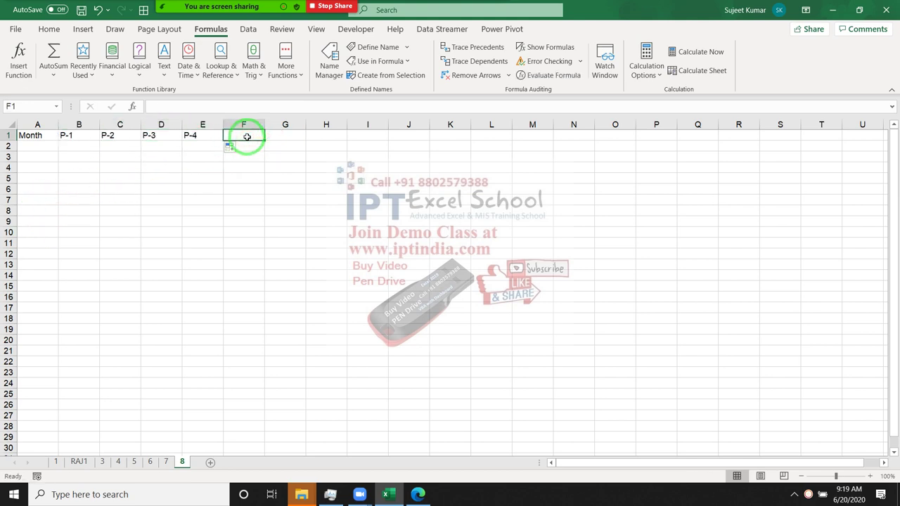
text(Total)
key(Return)
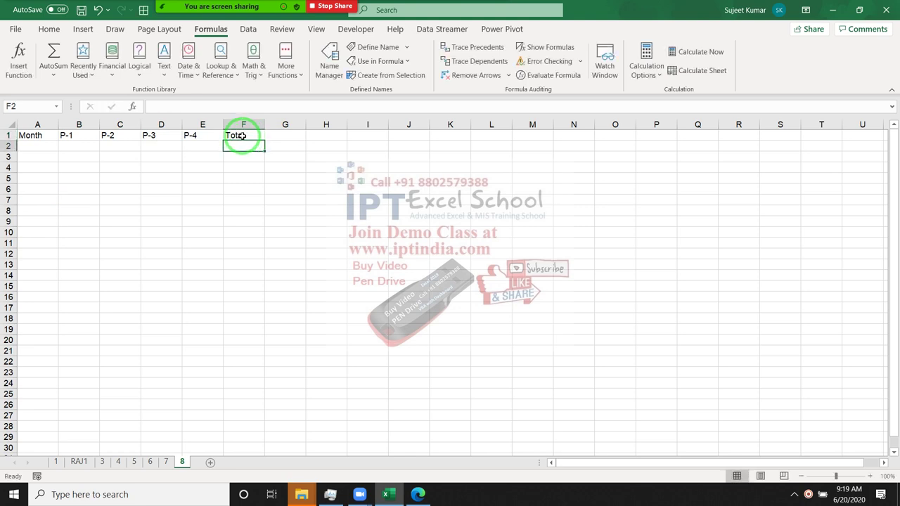
click(284, 135)
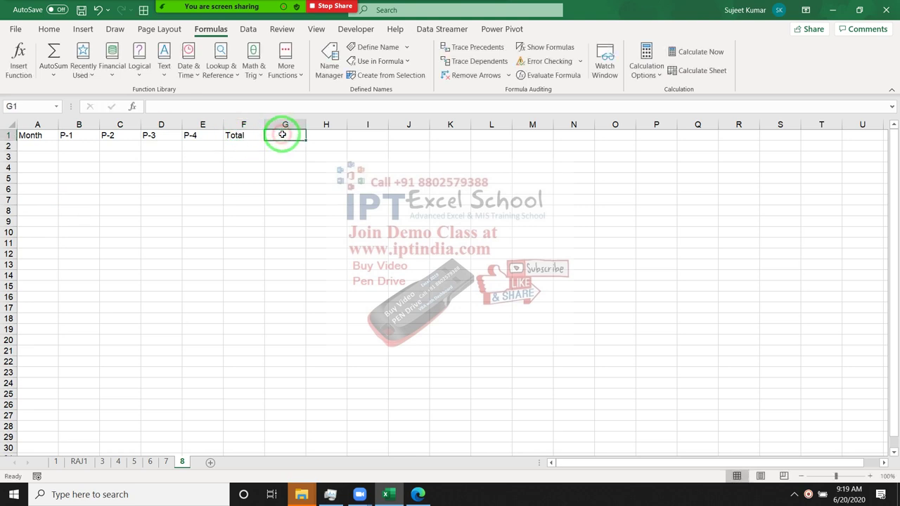
text(RTotal)
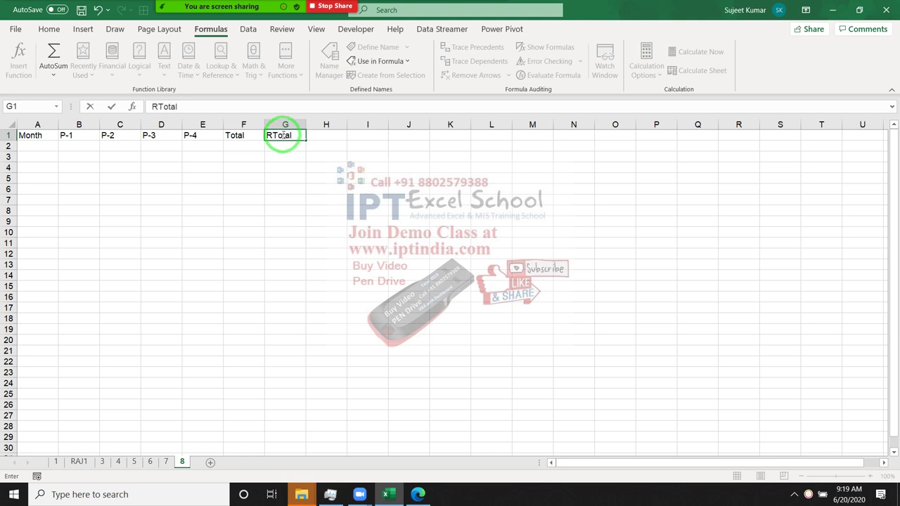
click(47, 144)
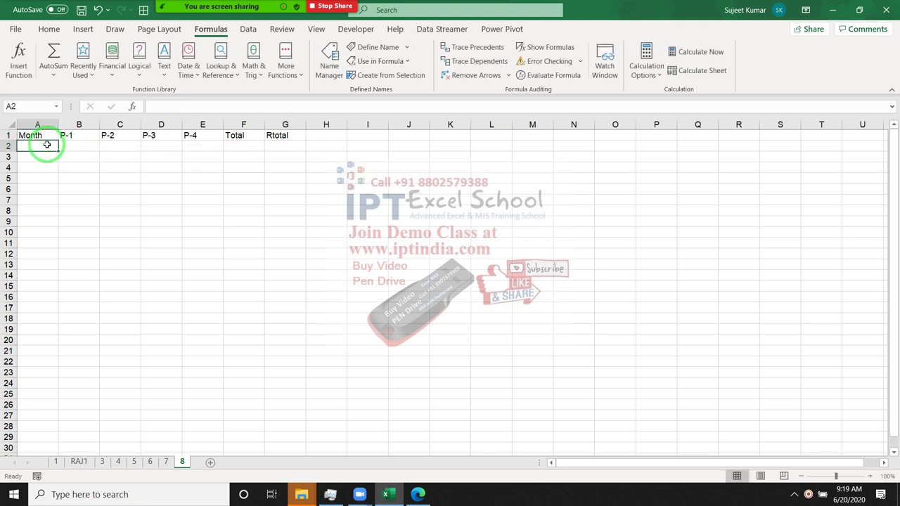
Enter Jan in A2 and fill the month names down to Dec in A13.
text(JAn)
click(67, 149)
click(42, 145)
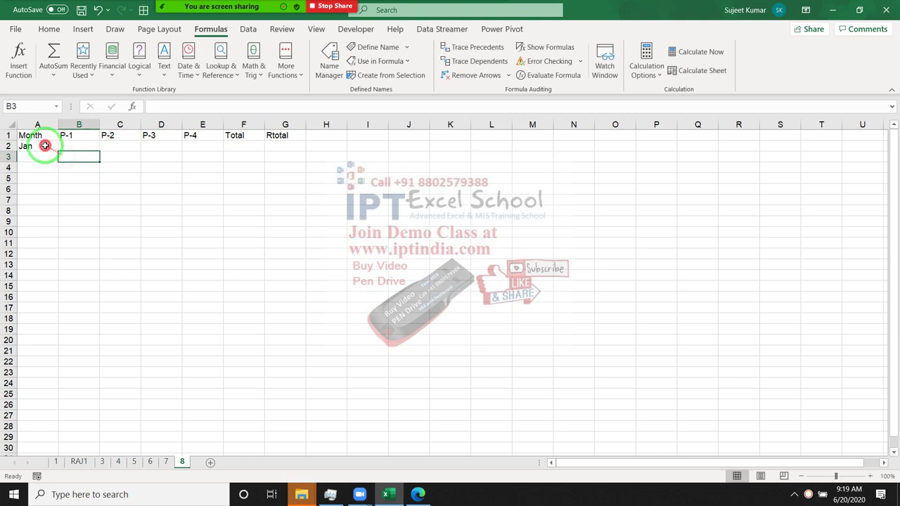
mouse_move(57, 152)
mouse_down()
mouse_move(42, 277)
mouse_move(42, 268)
mouse_up()
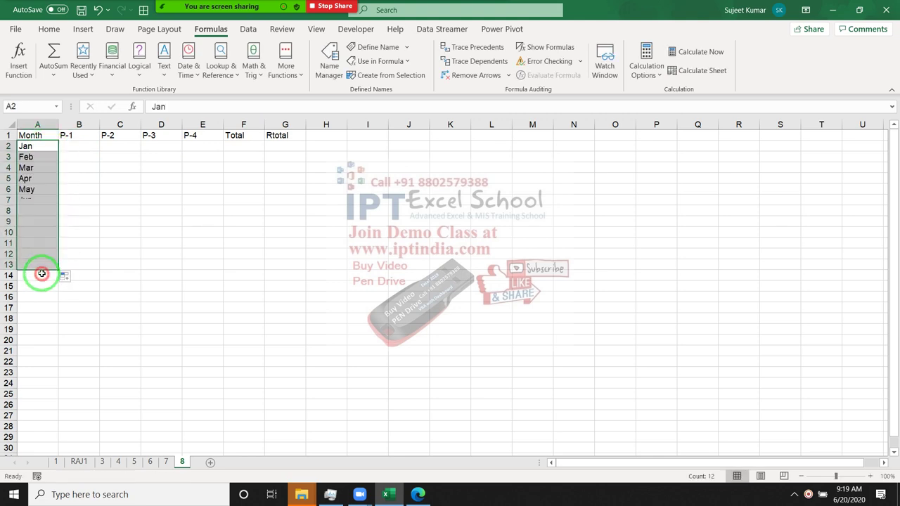
Enter =RANDBETWEEN(10,90) in B2 and copy it across and down to fill B2:E13.
click(84, 145)
text(=r)
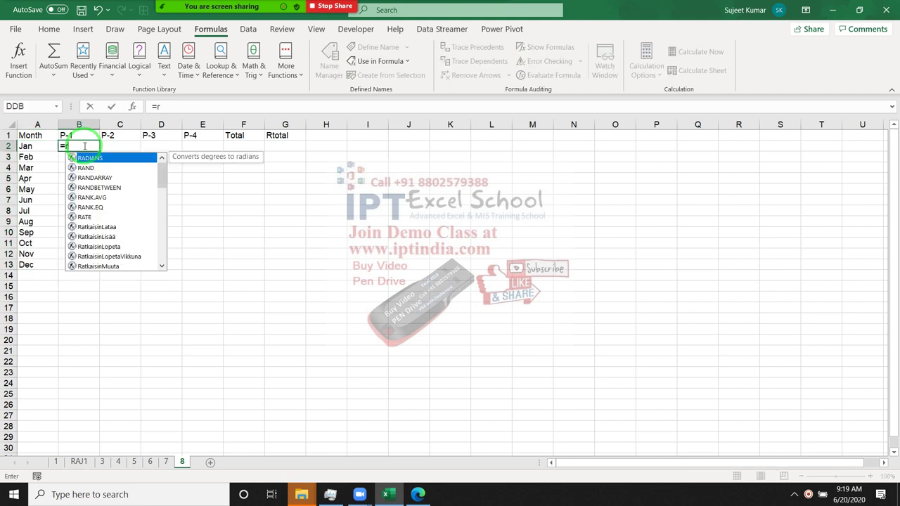
text(a)
key(Tab)
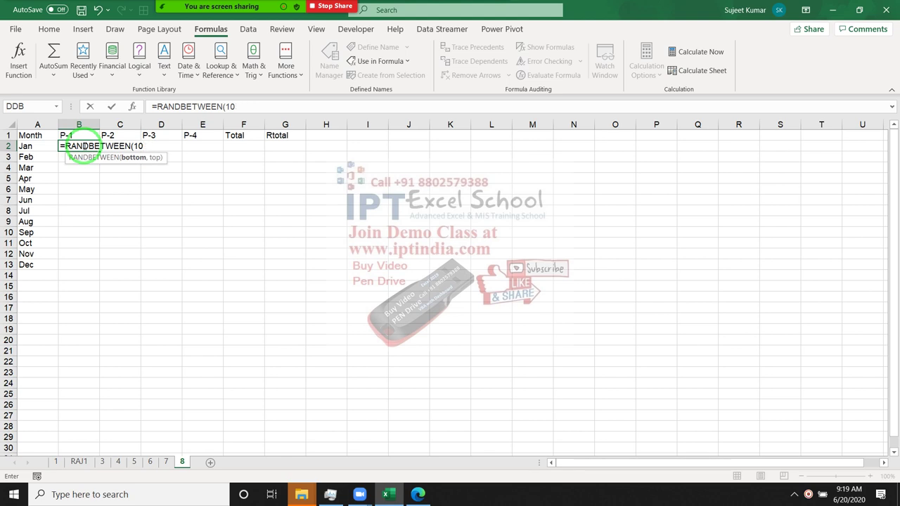
text(,)
text())
key(Return)
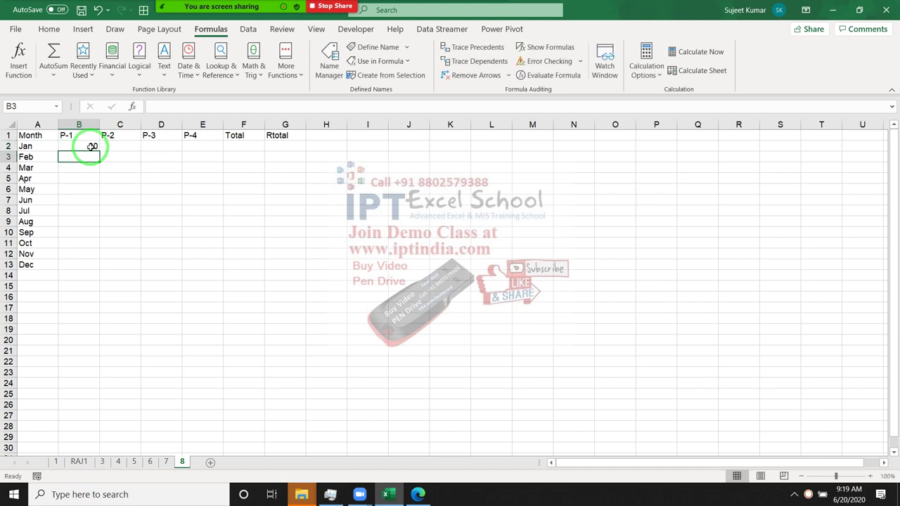
drag(91, 147, 191, 261)
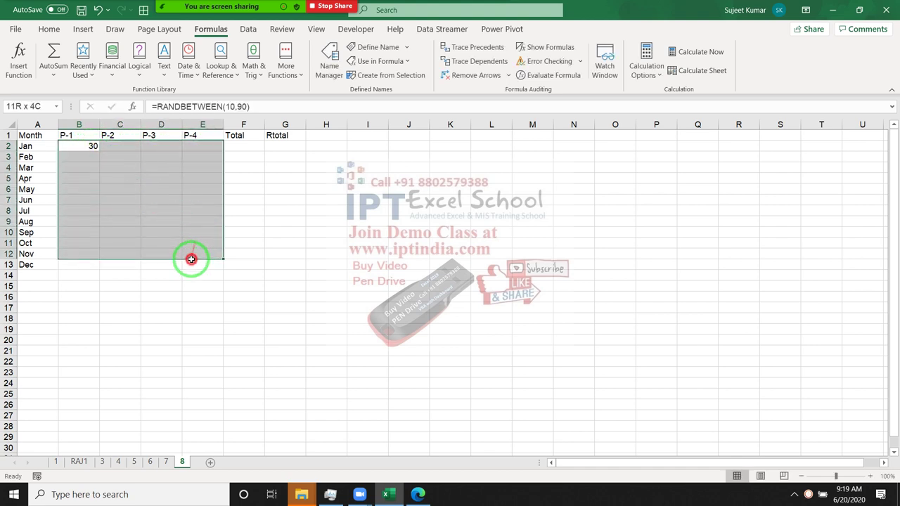
key(ctrl+r)
key(ctrl+d)
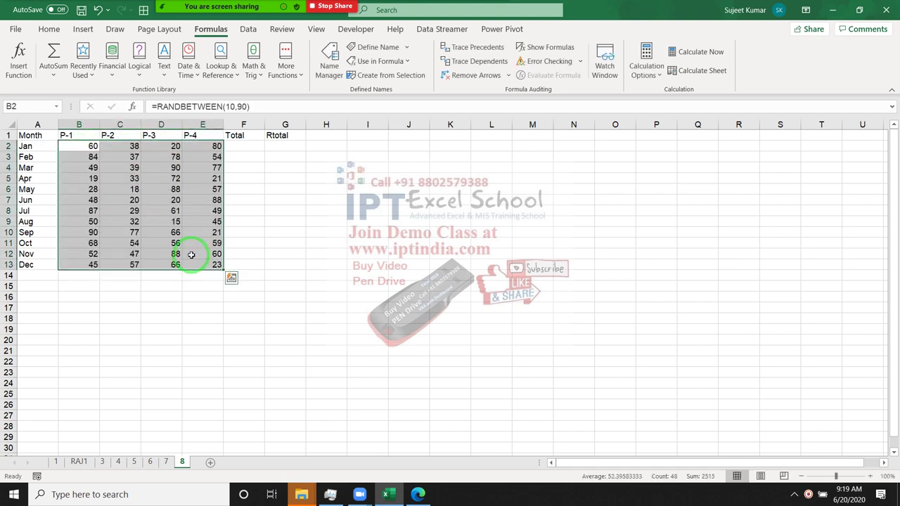
Total each month's P-1 to P-4 in column F with =SUM(B2:E2), filled down to row 13.
click(239, 146)
text(=)
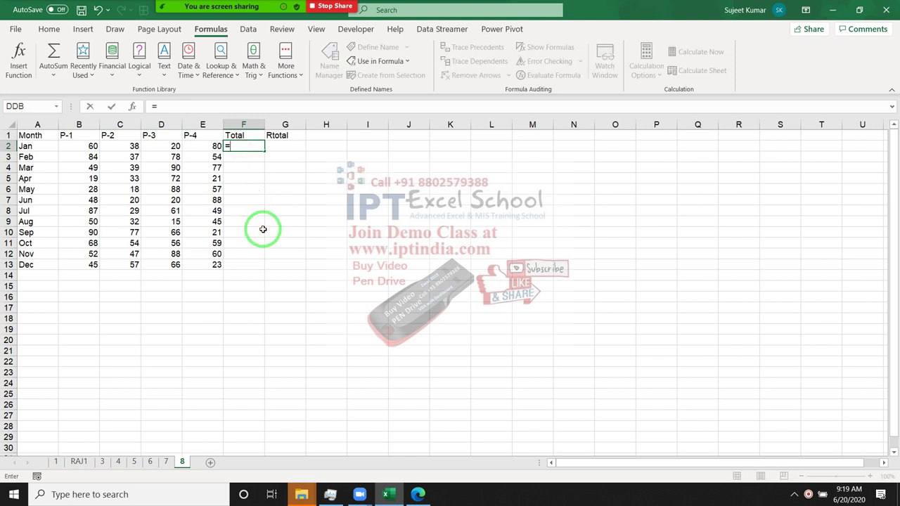
text(su)
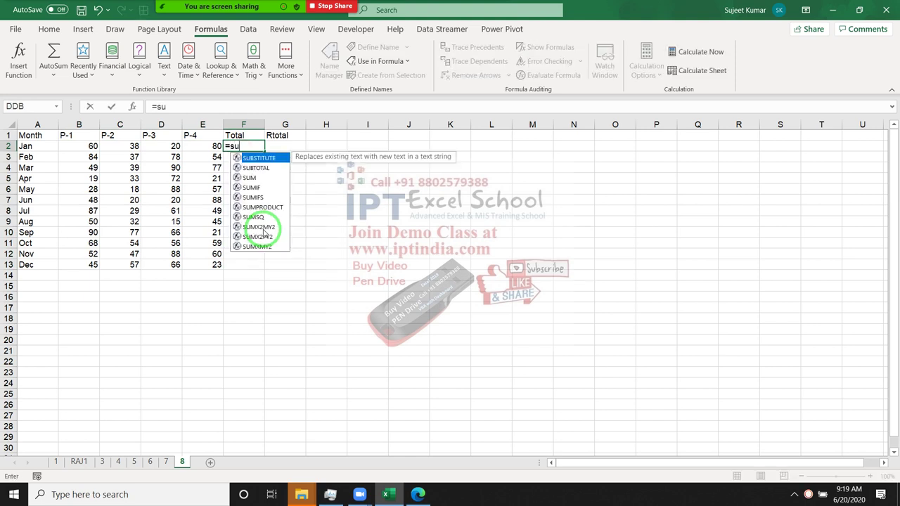
text(m()
key(Left)
key(shift+Left)
key(shift+Left)
key(shift+Left)
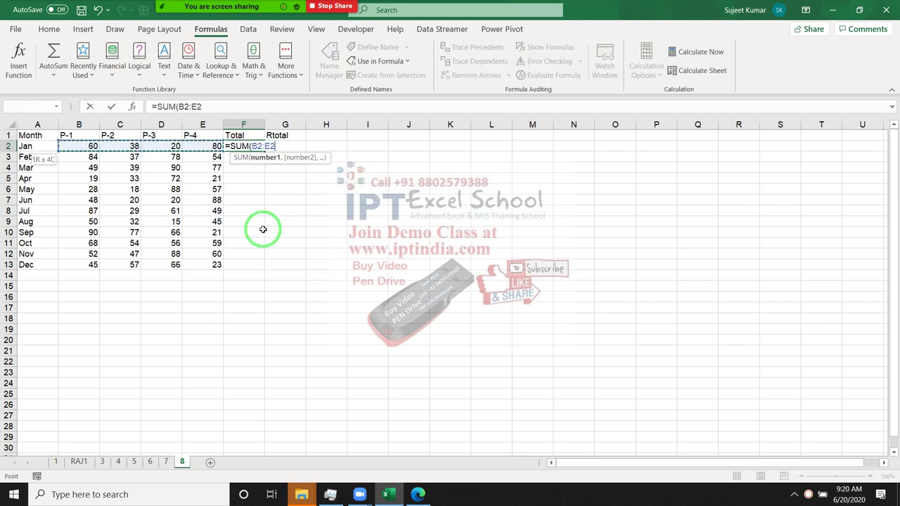
key(Return)
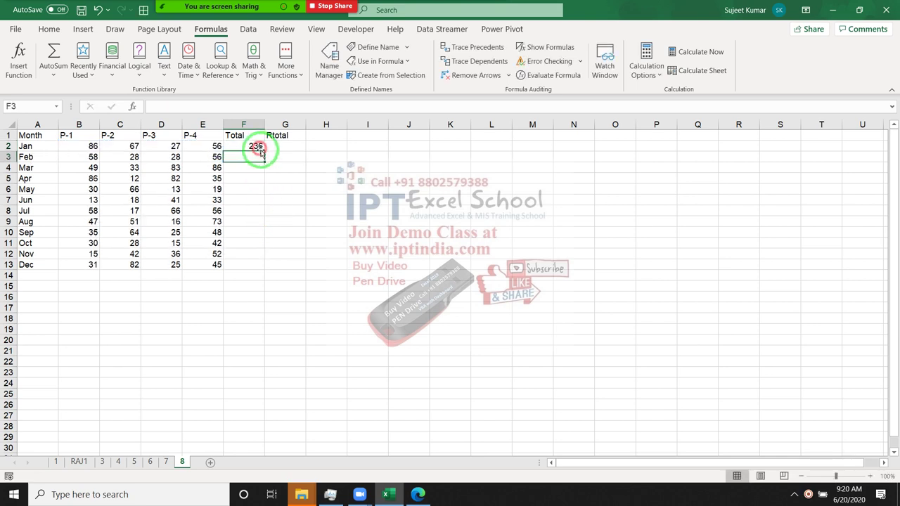
click(255, 146)
double_click(264, 152)
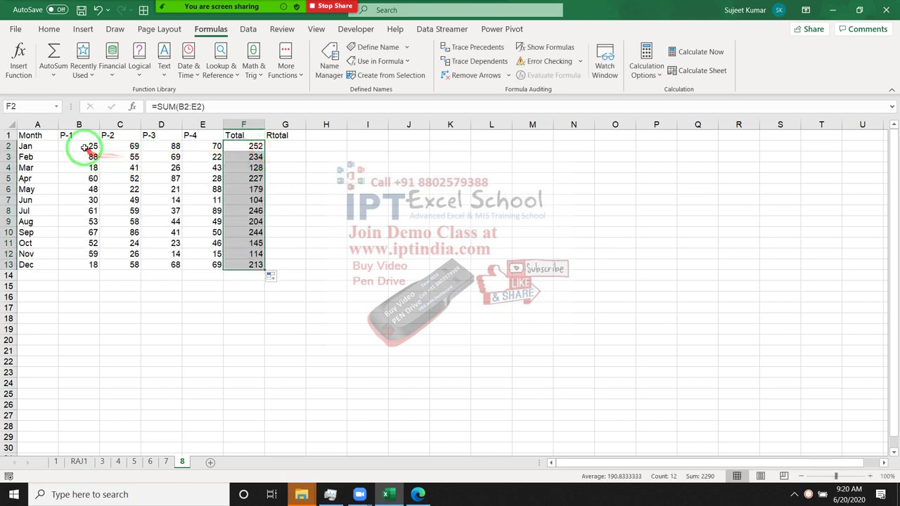
Copy B2:F13 and paste it back as plain values to freeze the random numbers.
drag(79, 146, 236, 260)
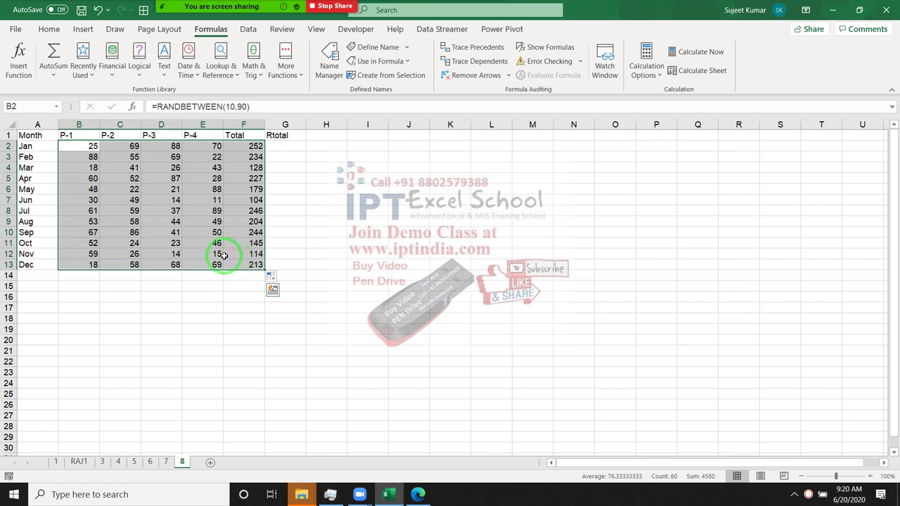
key(ctrl+c)
click(49, 29)
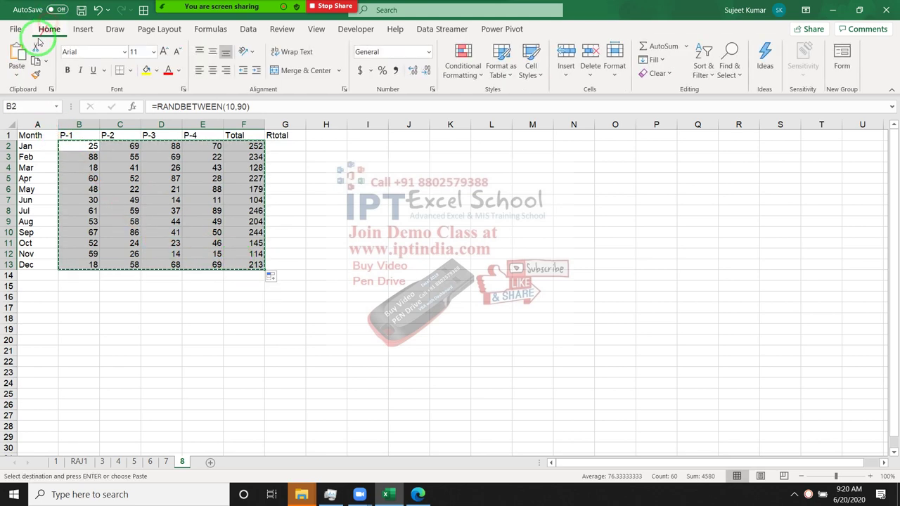
click(16, 73)
click(15, 164)
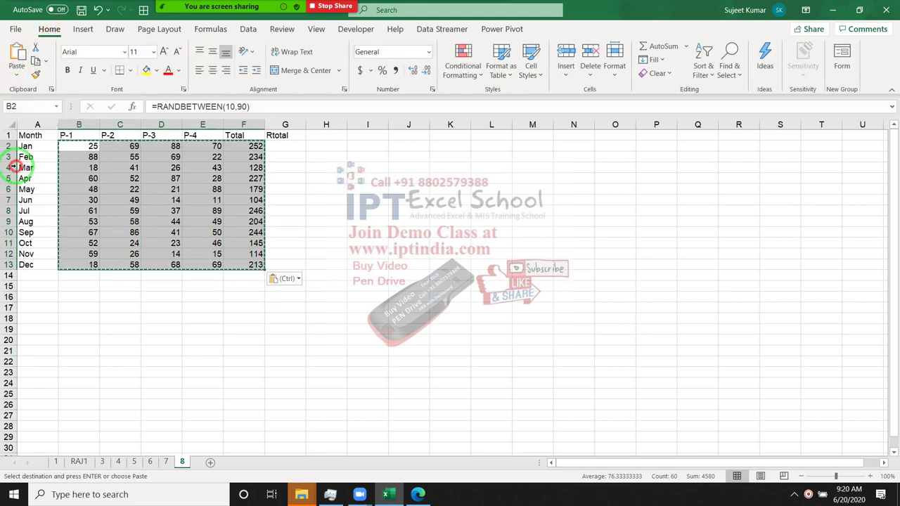
key(Escape)
click(256, 146)
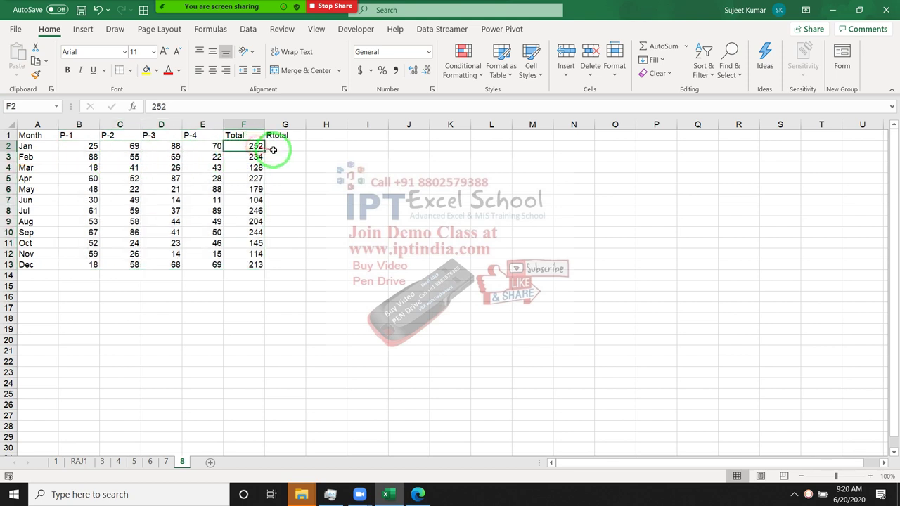
drag(80, 147, 180, 151)
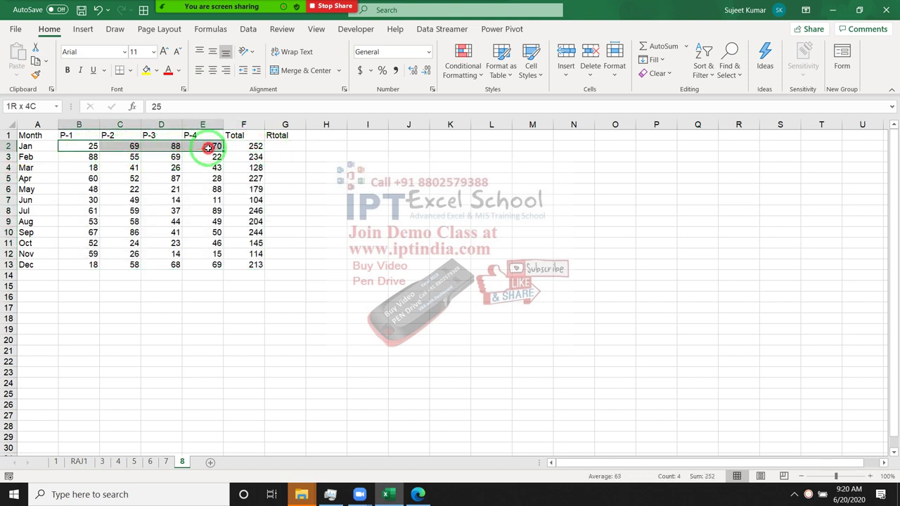
Enter =F2 in G2 as the first running total.
click(244, 146)
click(280, 149)
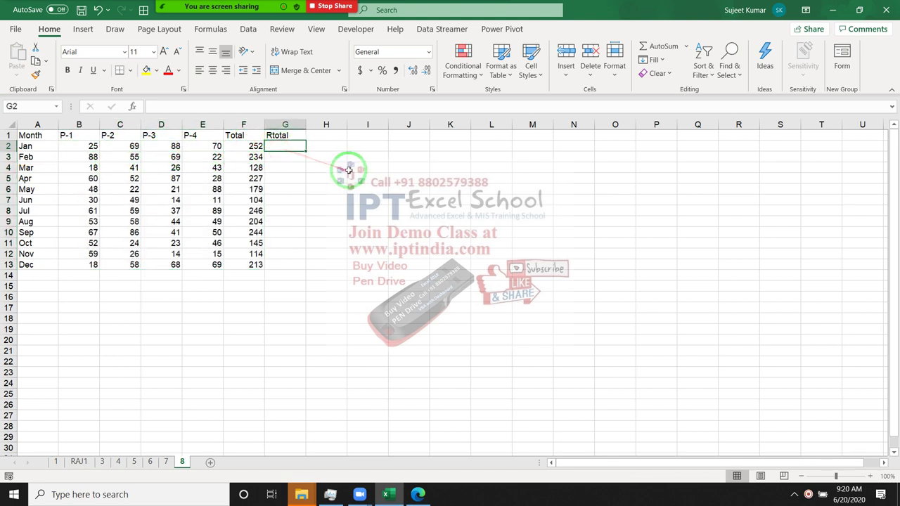
text(=)
key(Left)
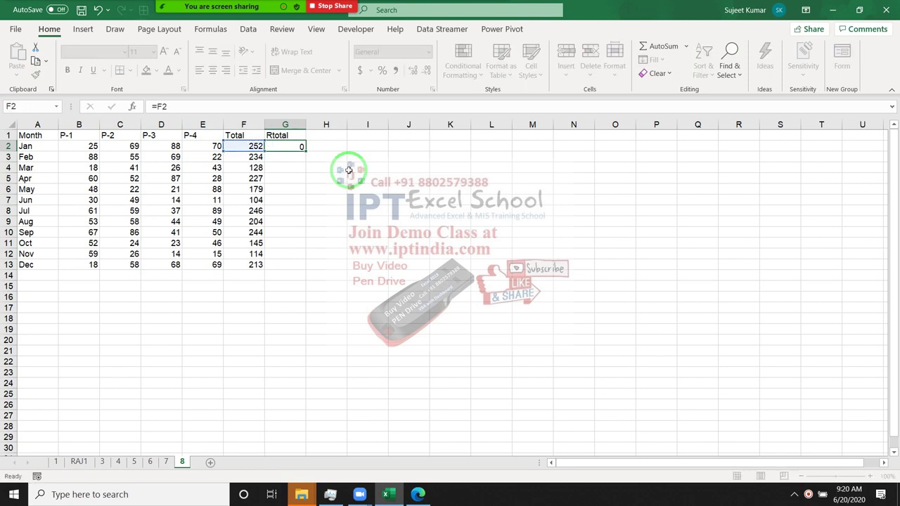
key(Return)
Enter =F3+G2 in G3 and fill it down to G13, reaching 2290 at Dec.
text(=)
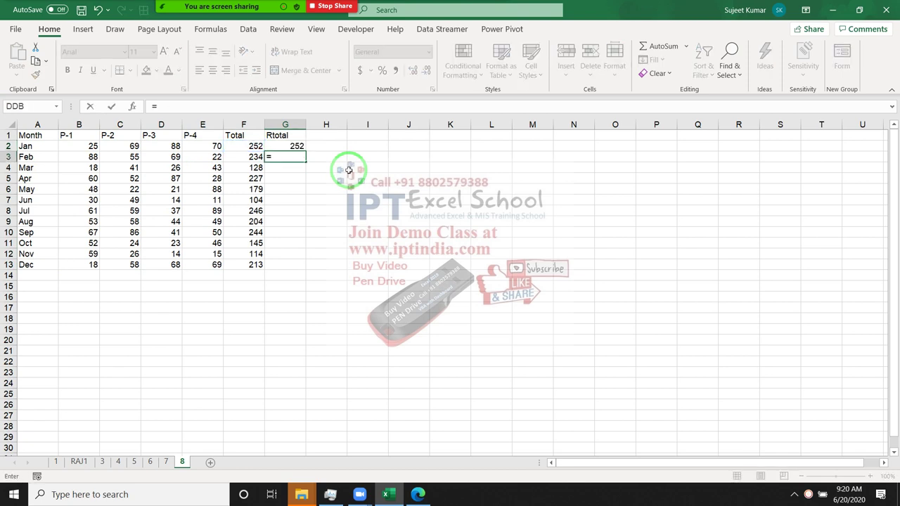
key(Left)
text(+)
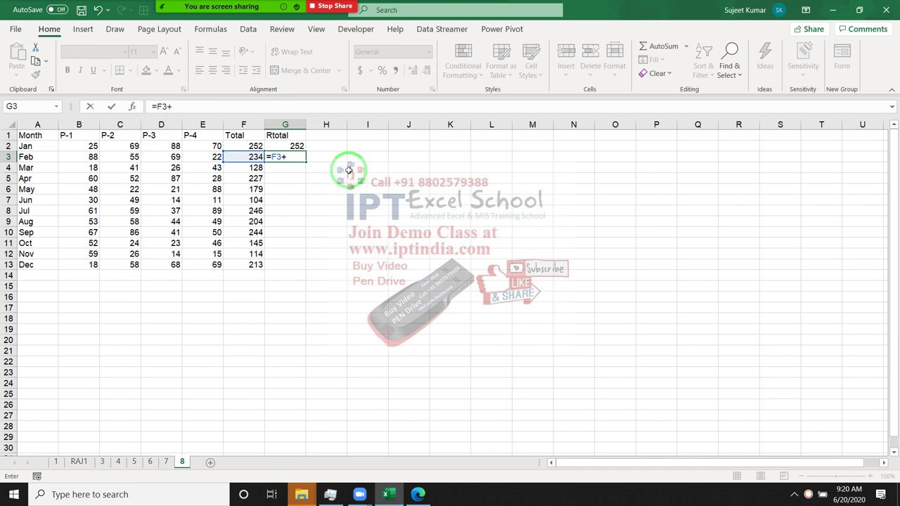
key(Up)
key(ctrl+Return)
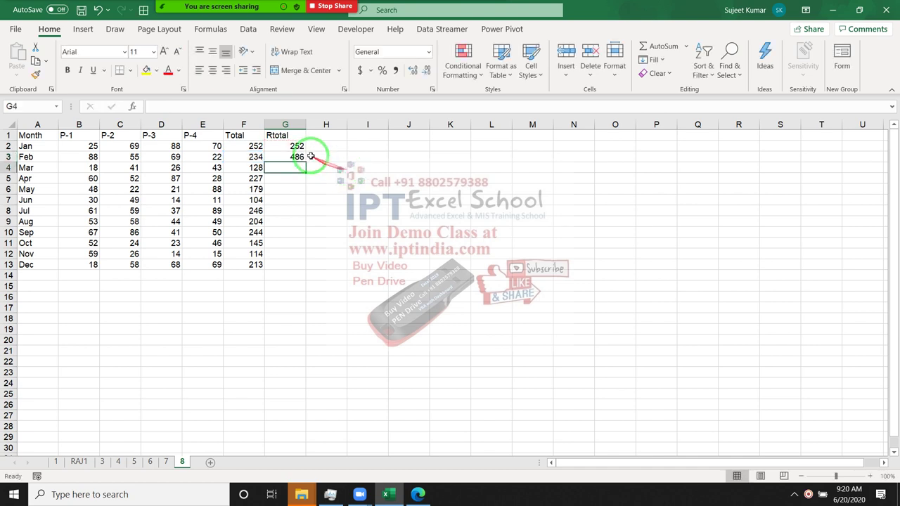
double_click(307, 161)
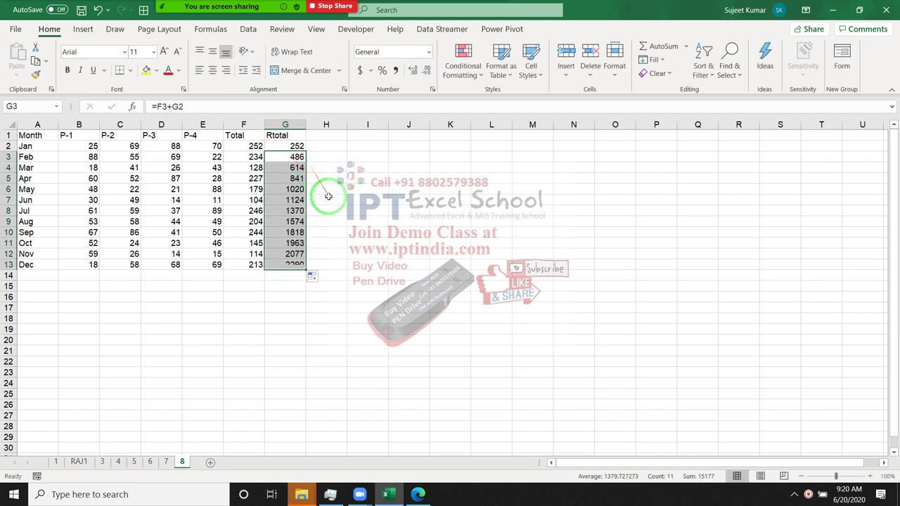
click(295, 264)
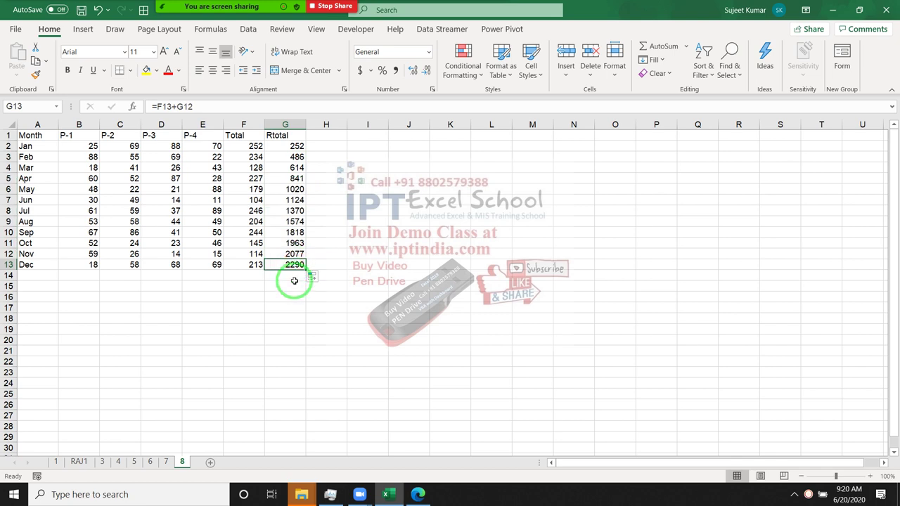
click(294, 157)
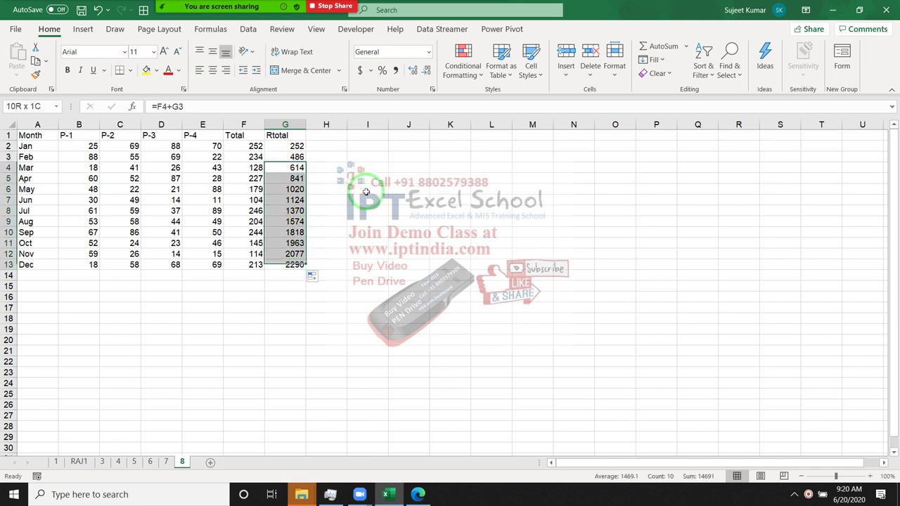
key(ctrl+z)
key(ctrl+z)
key(Up)
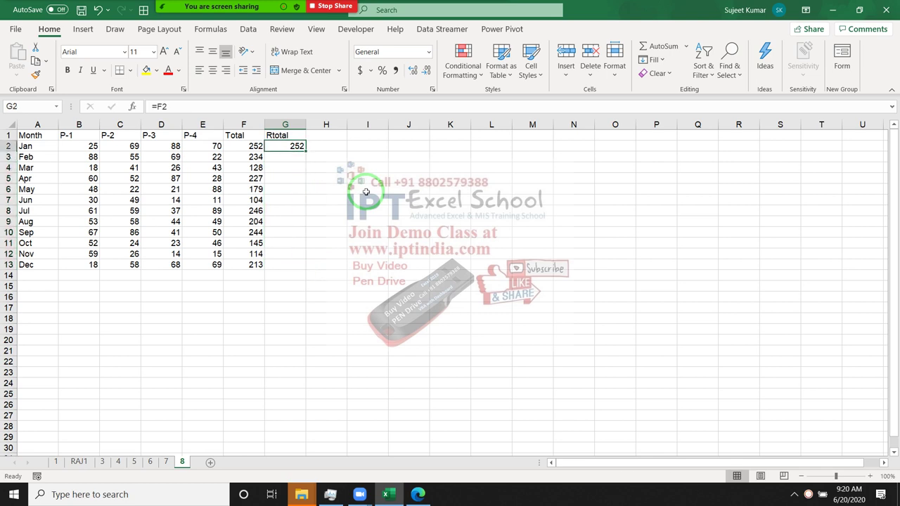
key(F2)
key(BackSpace)
key(BackSpace)
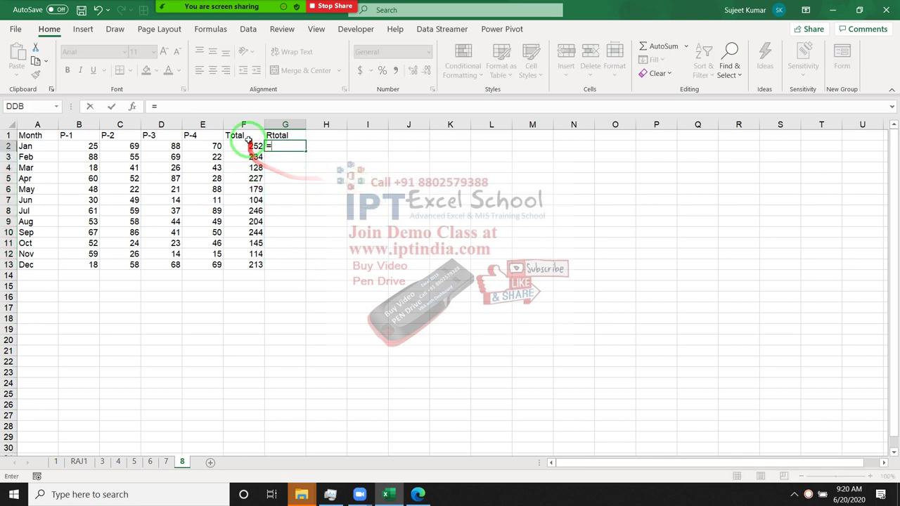
click(253, 146)
key(Return)
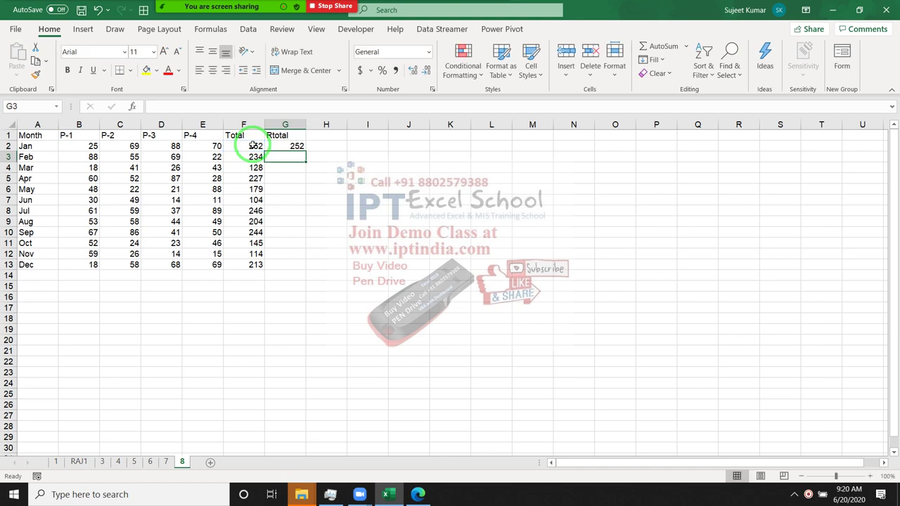
text(=)
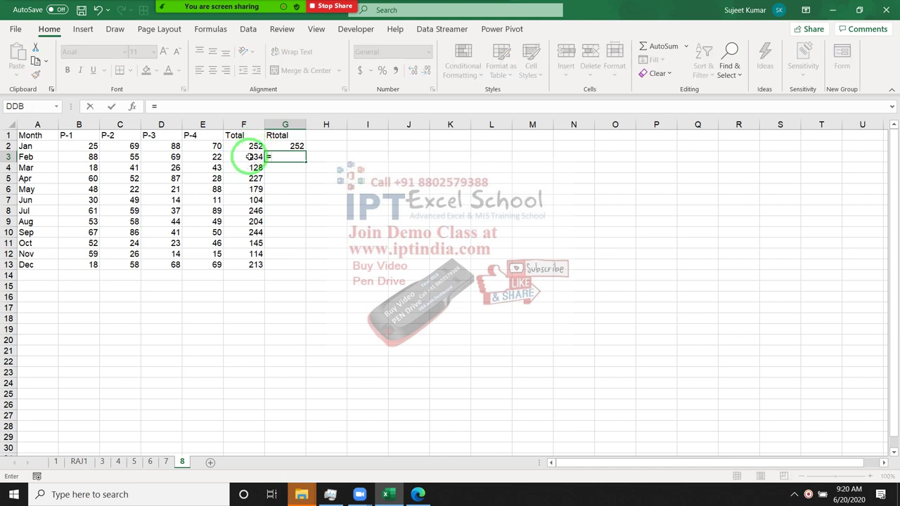
click(253, 157)
text(+)
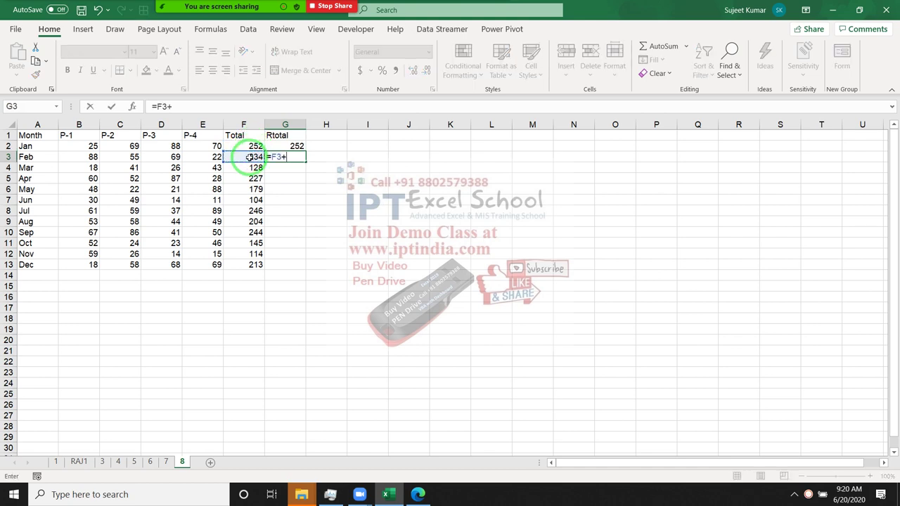
click(280, 146)
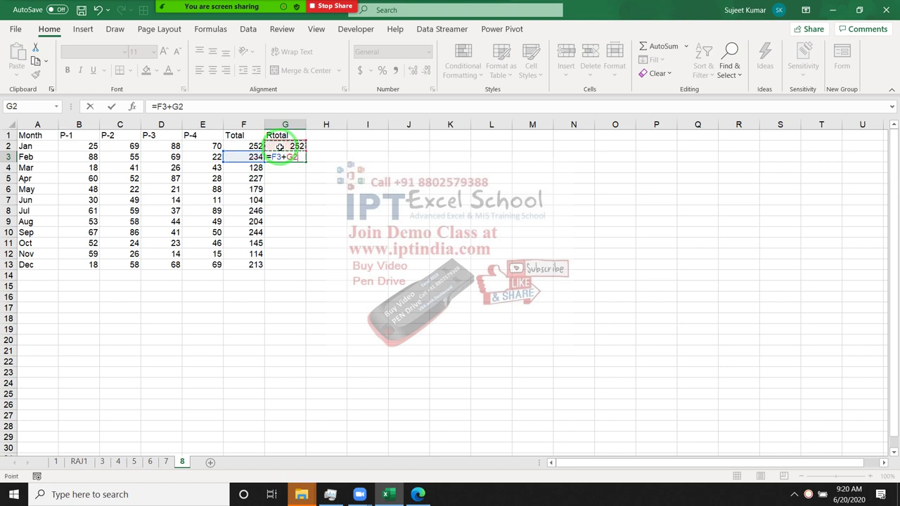
key(ctrl+Return)
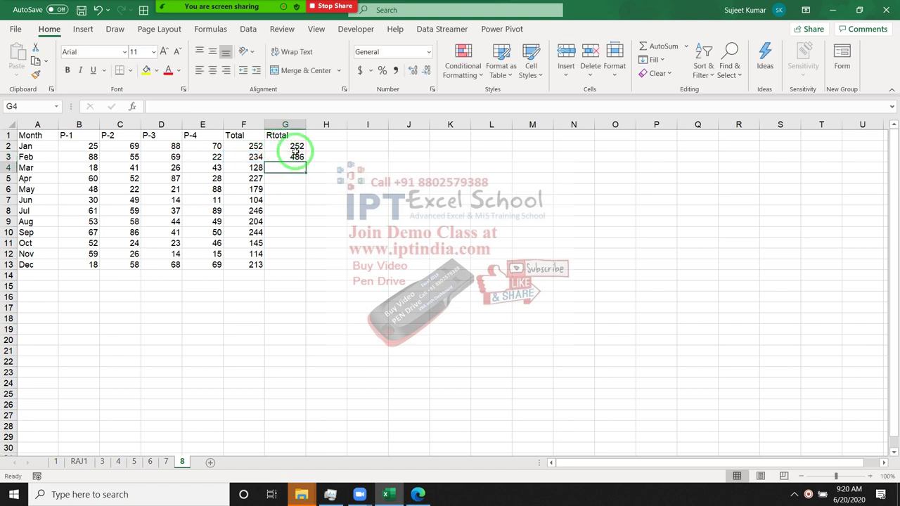
double_click(305, 161)
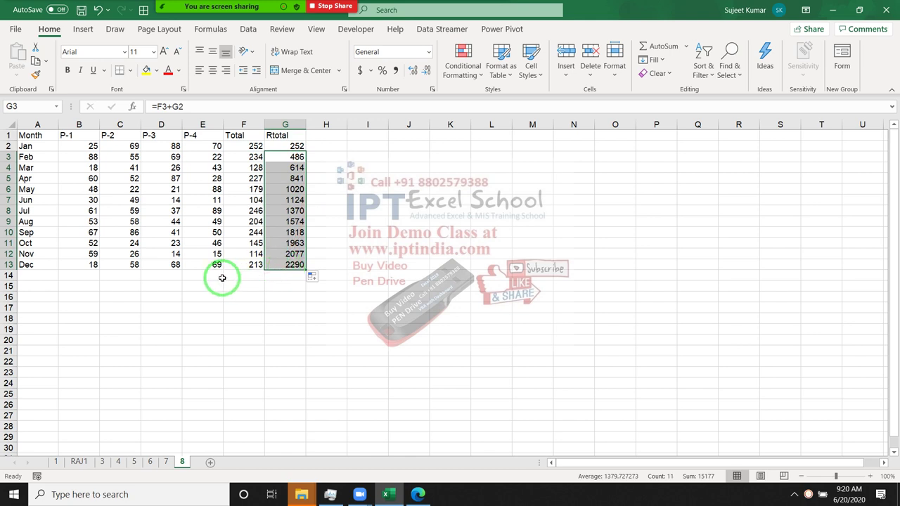
Clear the existing running totals from G2:G13.
key(Up)
key(ctrl+shift+Down)
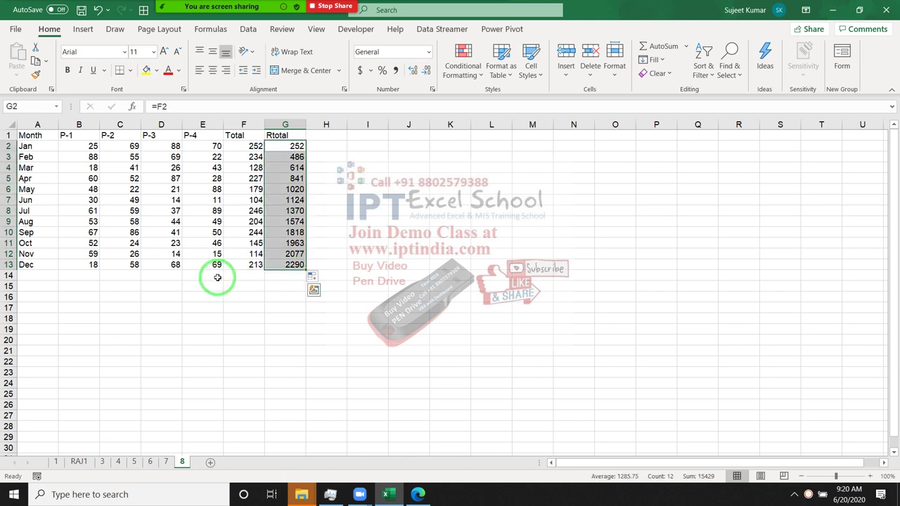
key(Delete)
key(ctrl+Up)
key(Down)
Enter =SUM($F$2:F2) in G2, with the range start locked as absolute.
text(=)
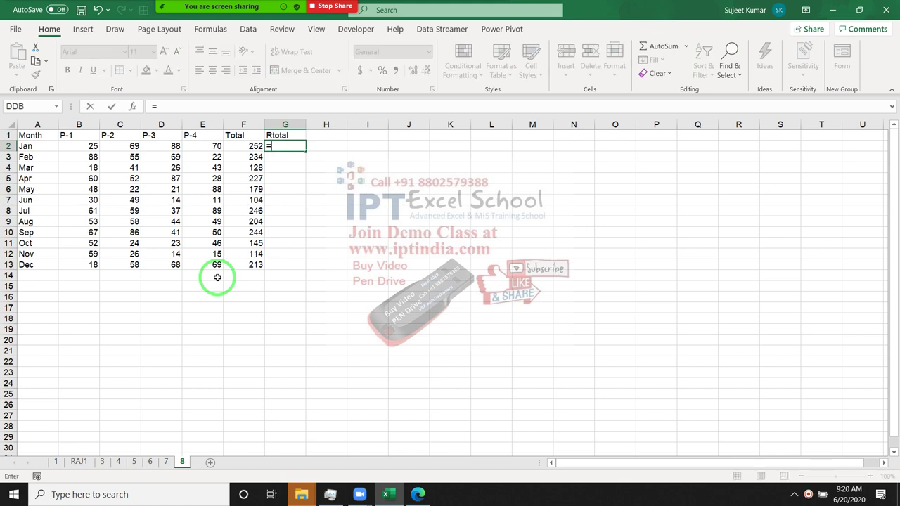
text(sum()
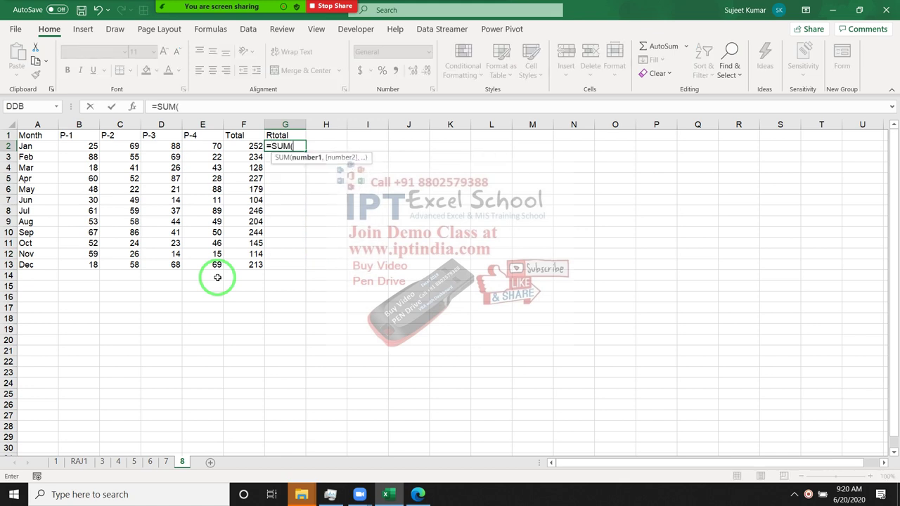
key(Left)
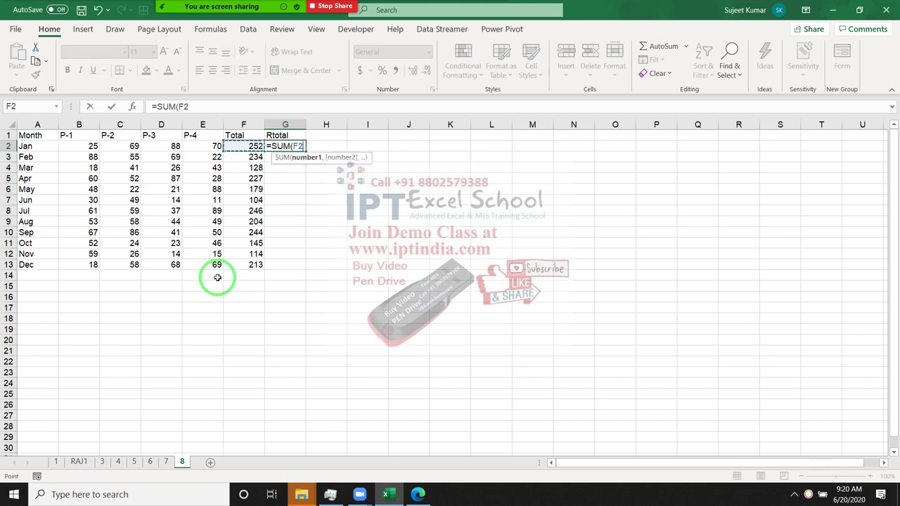
key(F8)
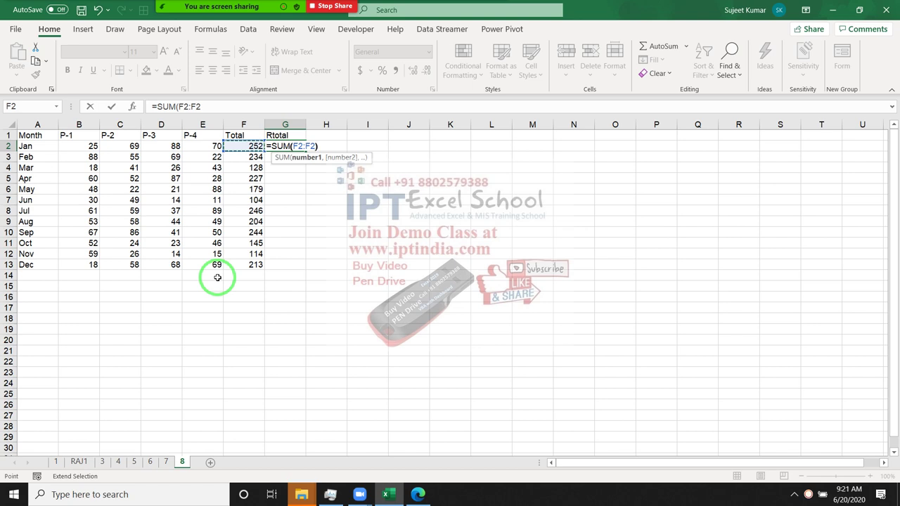
text())
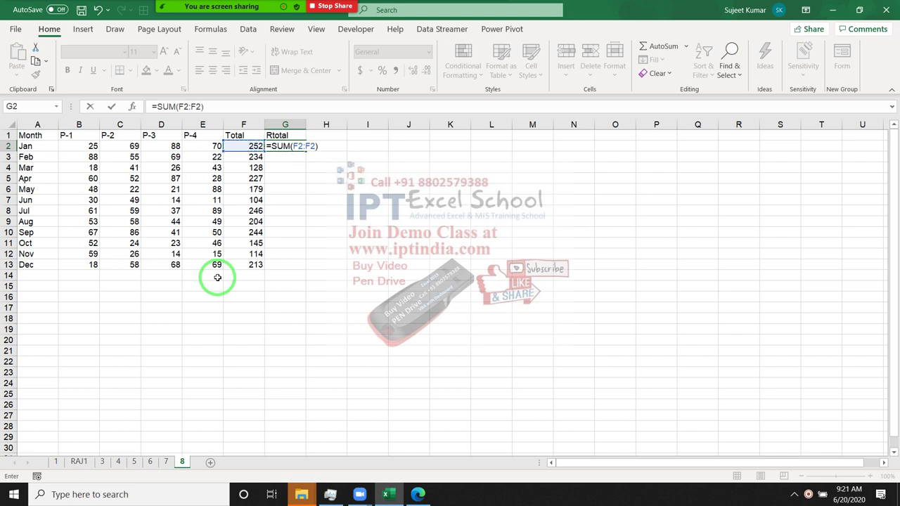
key(ctrl+Return)
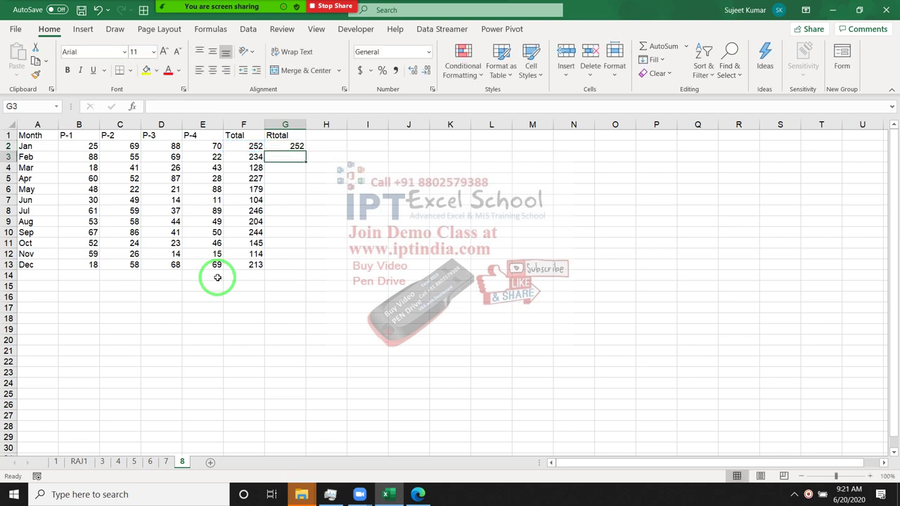
key(F2)
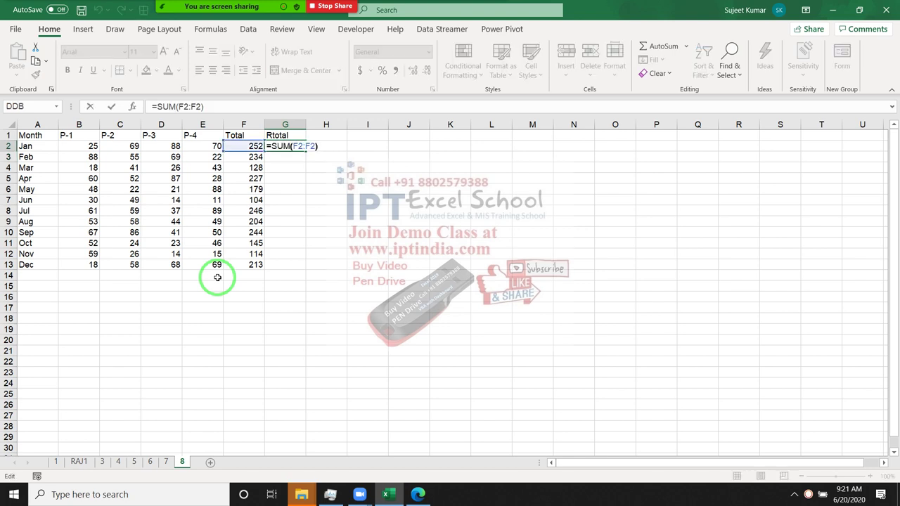
key(Left)
key(Left)
key(Left)
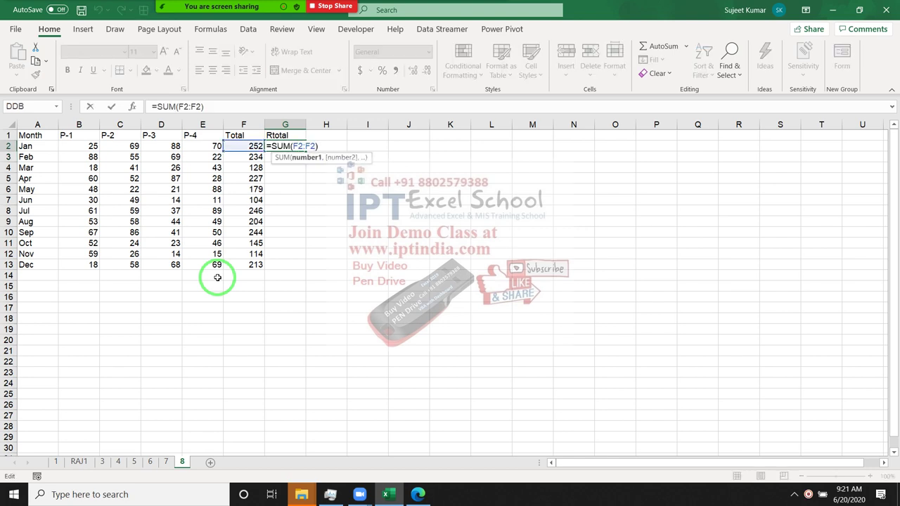
key(F4)
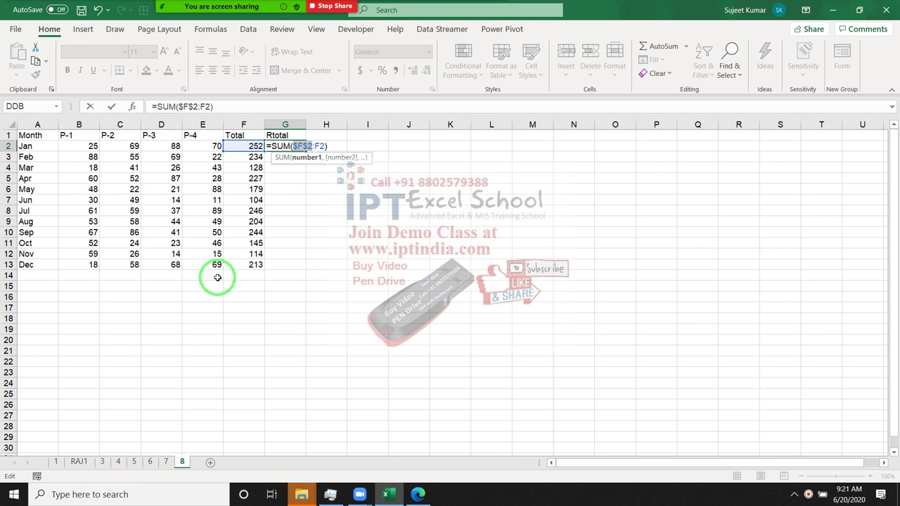
key(Return)
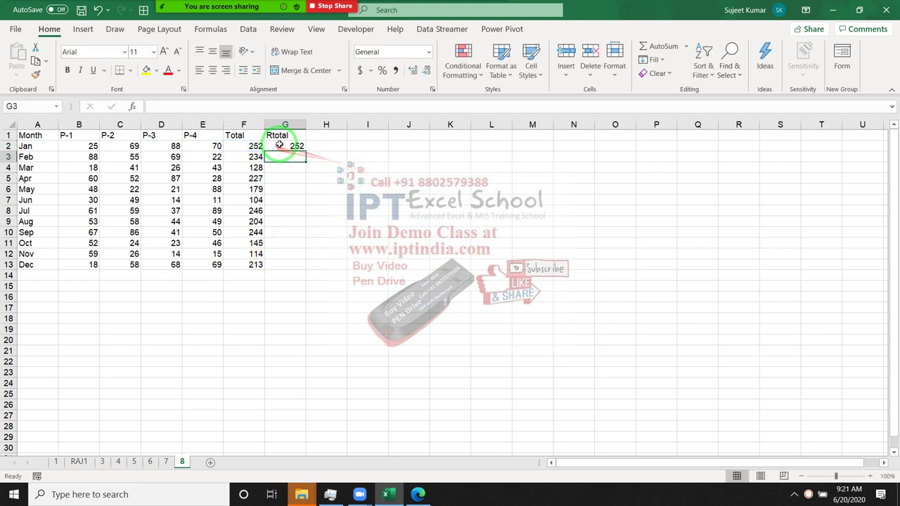
Fill the =SUM($F$2:F2) formula down to G13, giving 252 at Jan through 2290 at Dec.
click(279, 145)
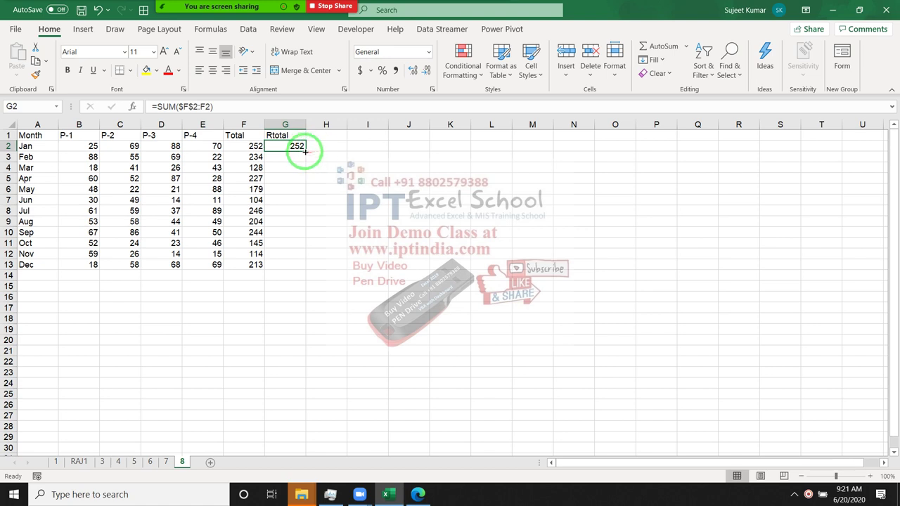
double_click(305, 151)
click(326, 156)
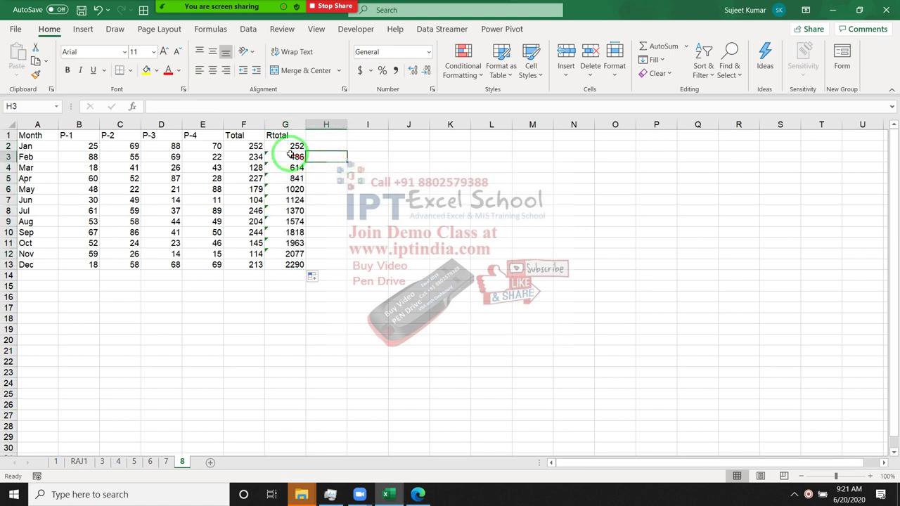
double_click(289, 155)
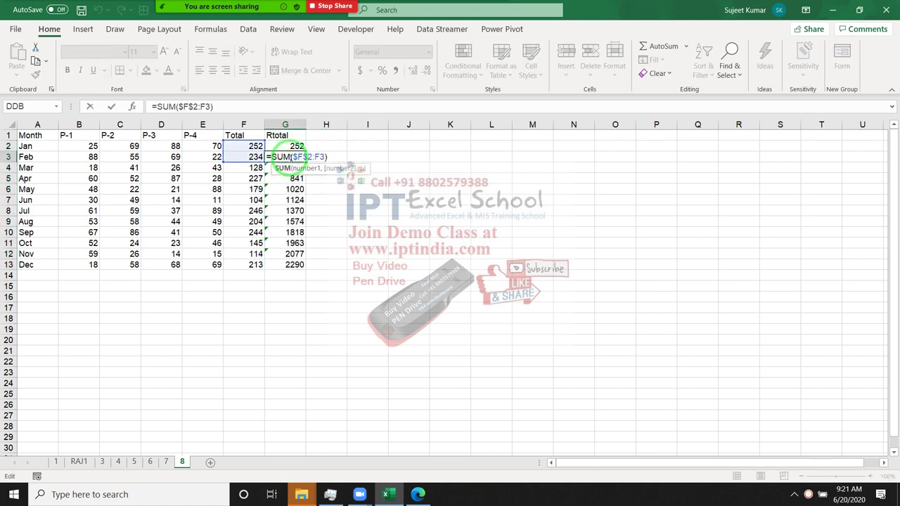
key(Escape)
double_click(289, 167)
key(Escape)
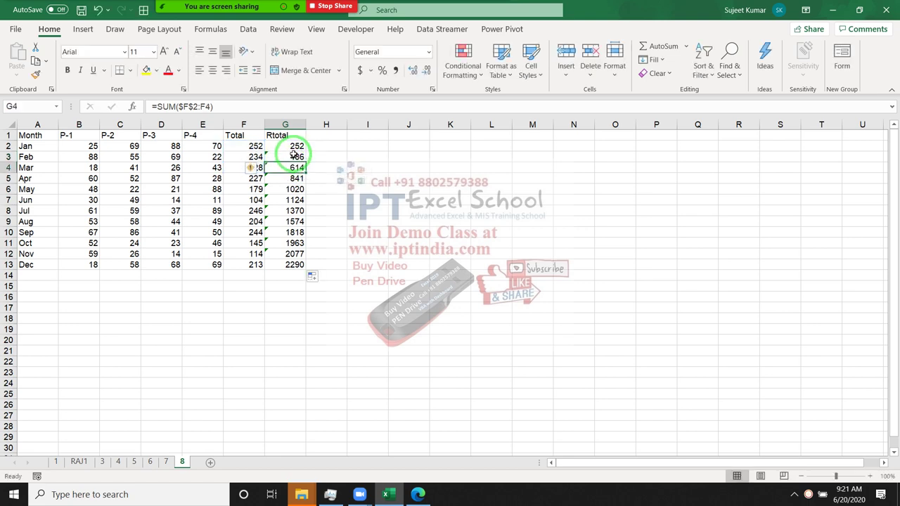
click(294, 146)
double_click(294, 146)
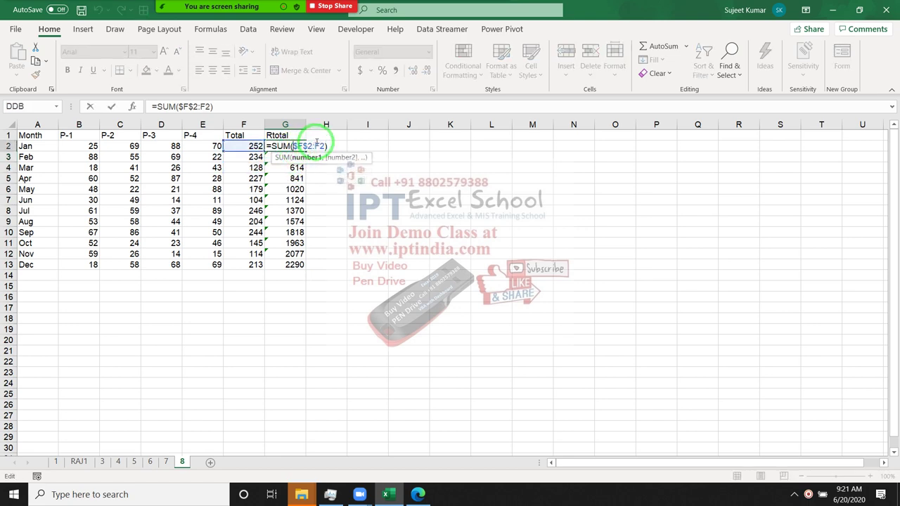
key(Escape)
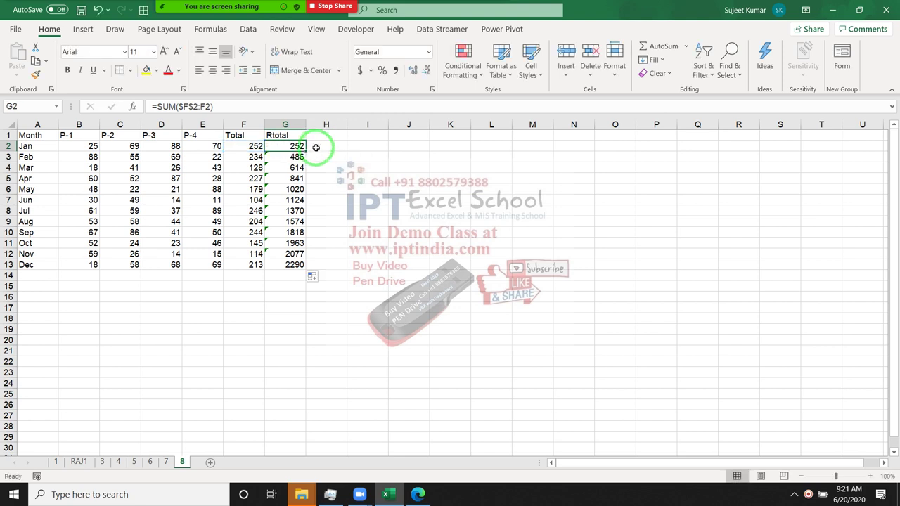
double_click(292, 156)
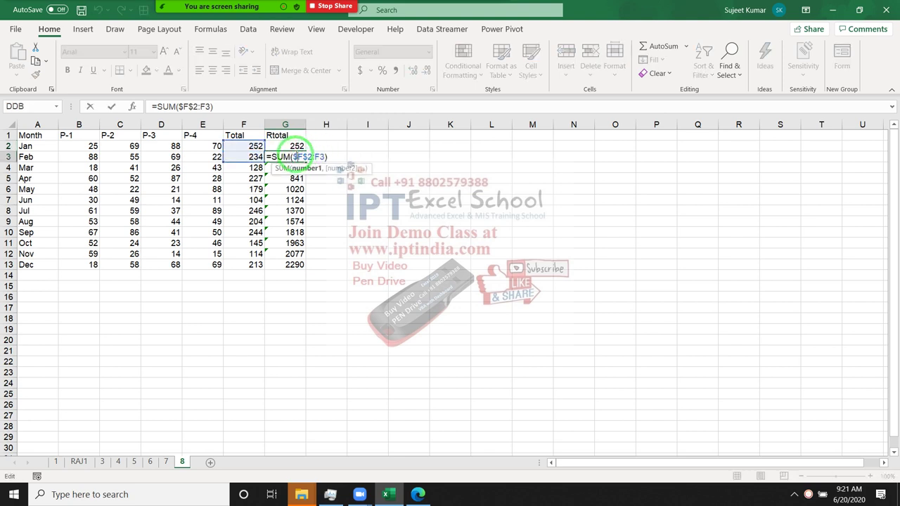
key(Escape)
double_click(291, 168)
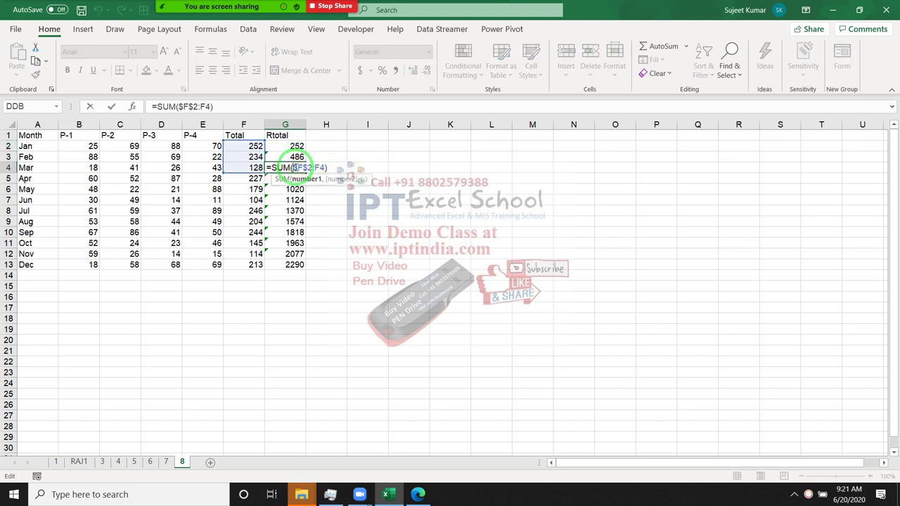
key(Escape)
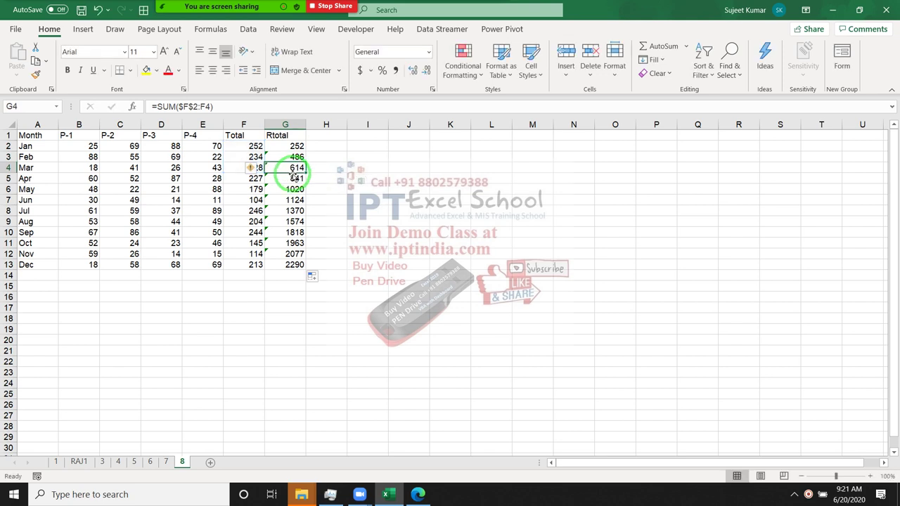
click(292, 178)
click(291, 189)
click(289, 201)
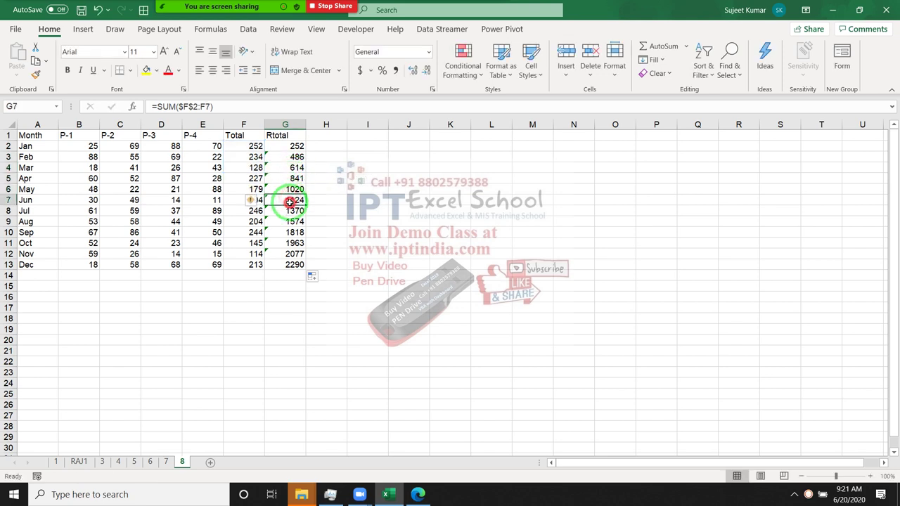
double_click(283, 201)
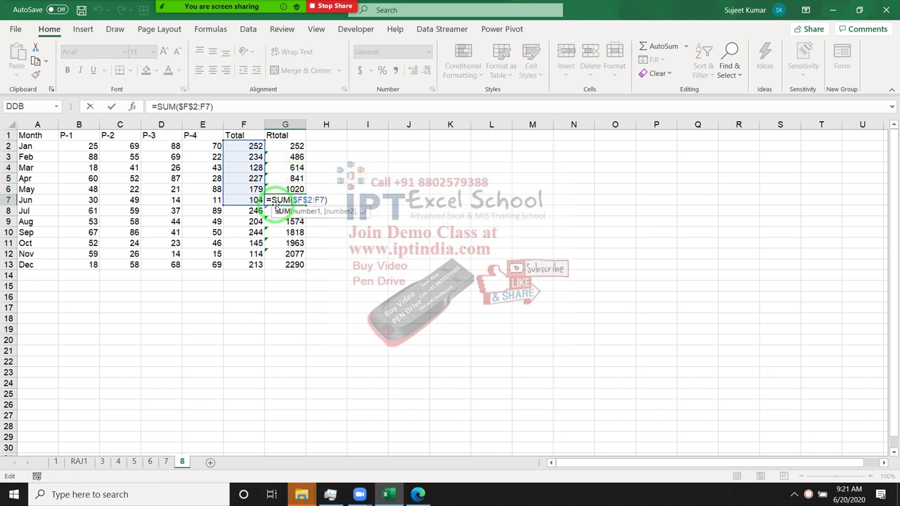
key(Escape)
double_click(278, 210)
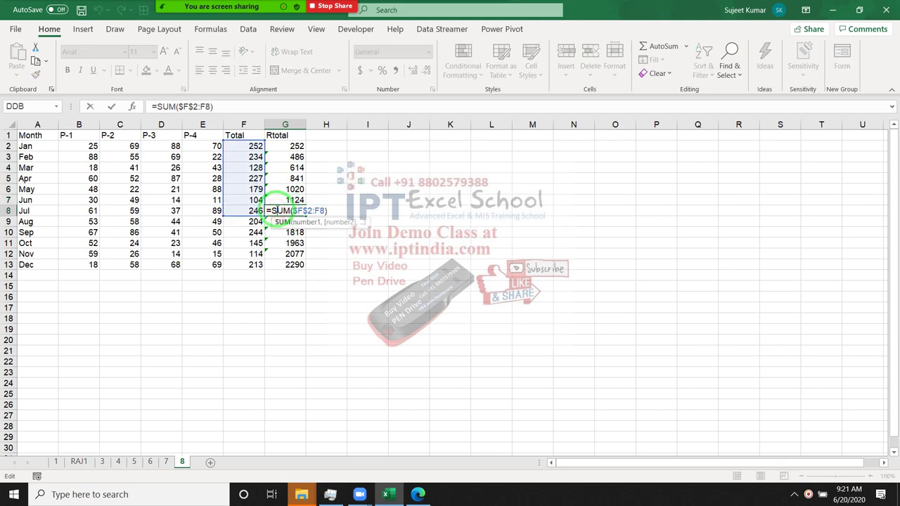
click(284, 221)
click(290, 264)
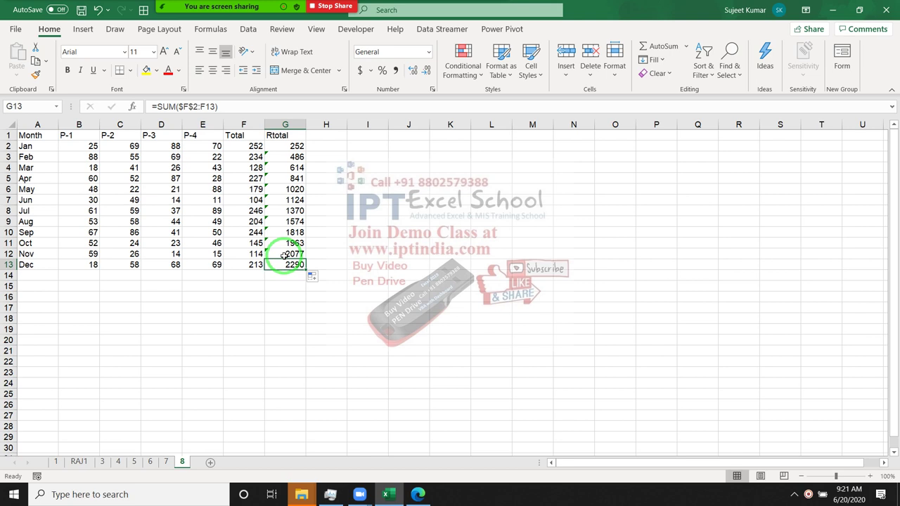
click(290, 156)
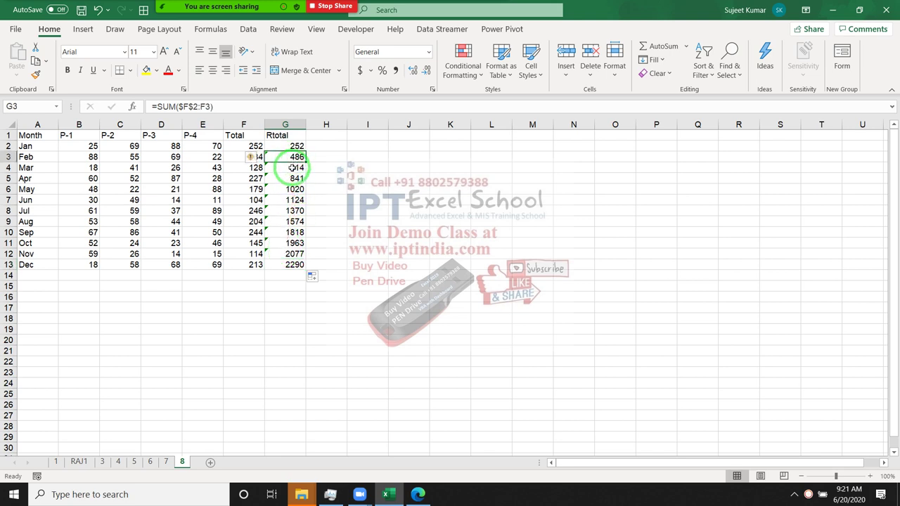